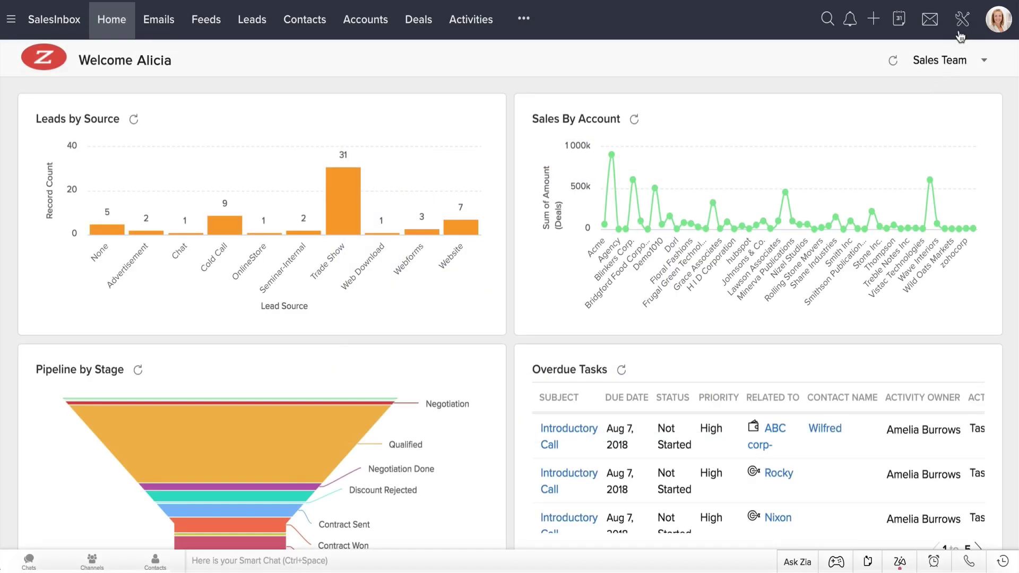
- Open Channels > Telephony settings and browse the PhoneBridge Marketplace providers like RingCentral, Twilio, Asterisk
{"action": "left_click", "coordinate": [962, 19]}
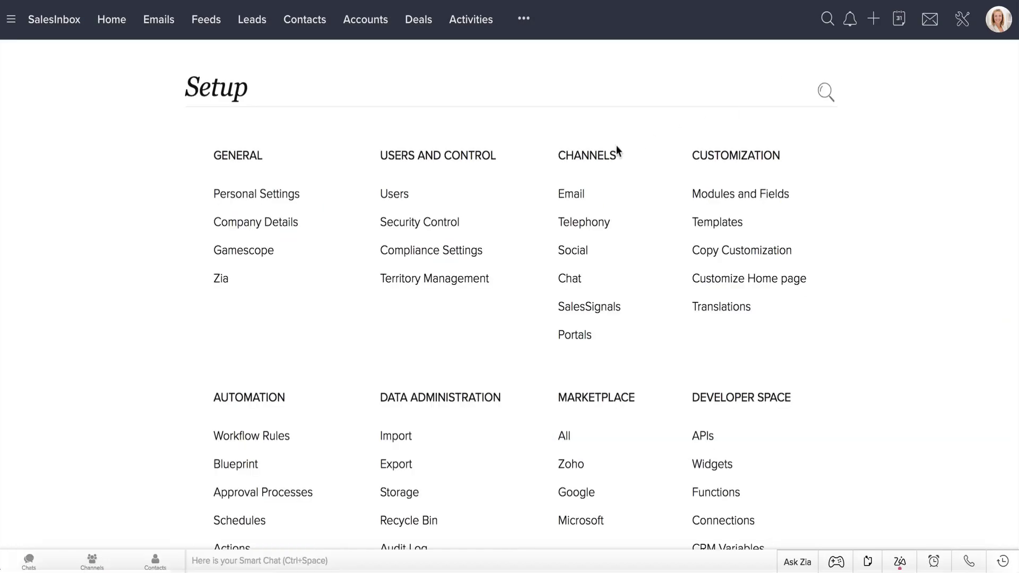
{"action": "left_click", "coordinate": [592, 222]}
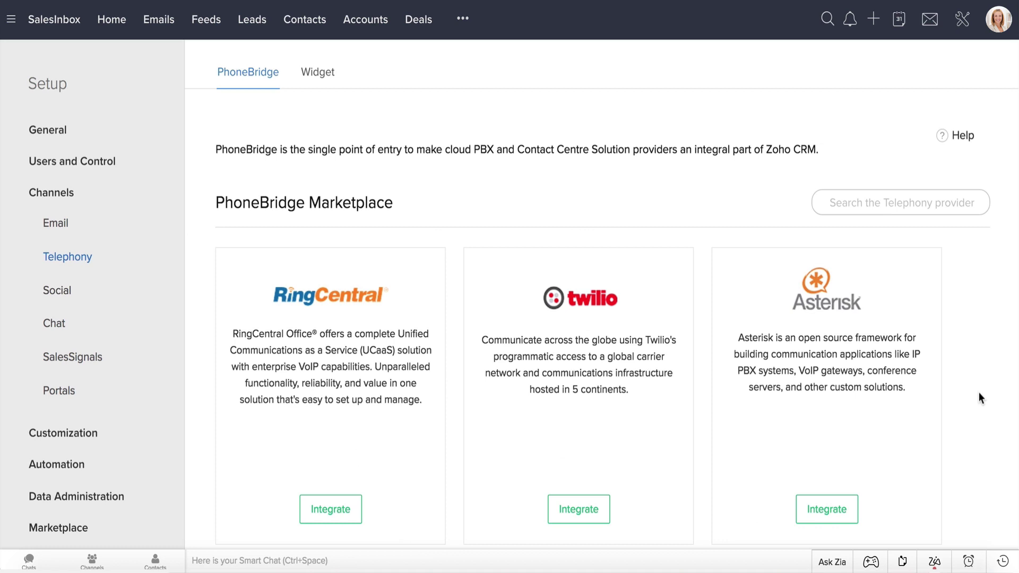
{"action": "scroll", "coordinate": [980, 393], "scroll_direction": "down", "scroll_amount": 5}
{"action": "scroll", "coordinate": [979, 398], "scroll_direction": "down", "scroll_amount": 6}
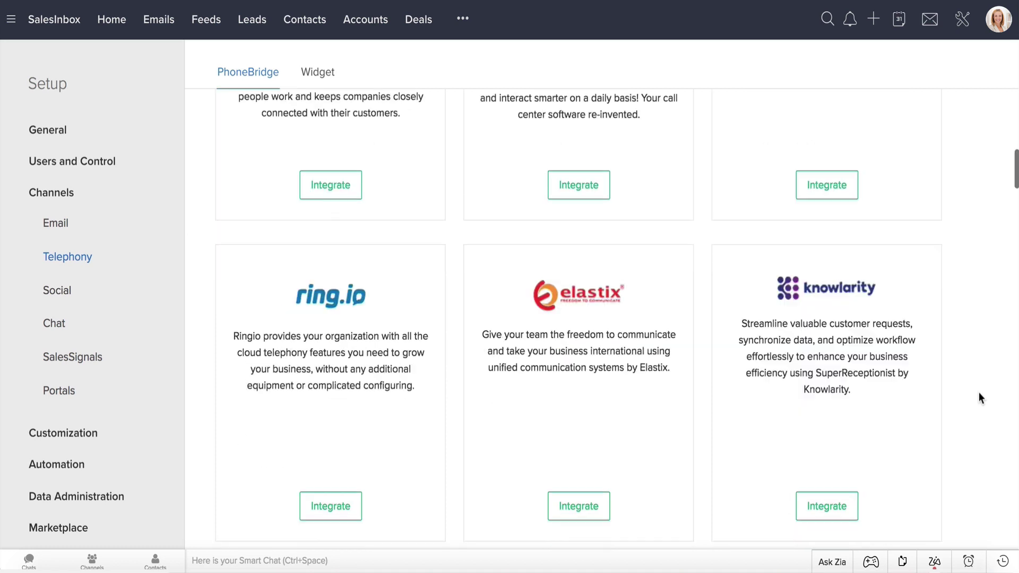
{"action": "scroll", "coordinate": [979, 398], "scroll_direction": "down", "scroll_amount": 9}
{"action": "scroll", "coordinate": [980, 397], "scroll_direction": "down", "scroll_amount": 4}
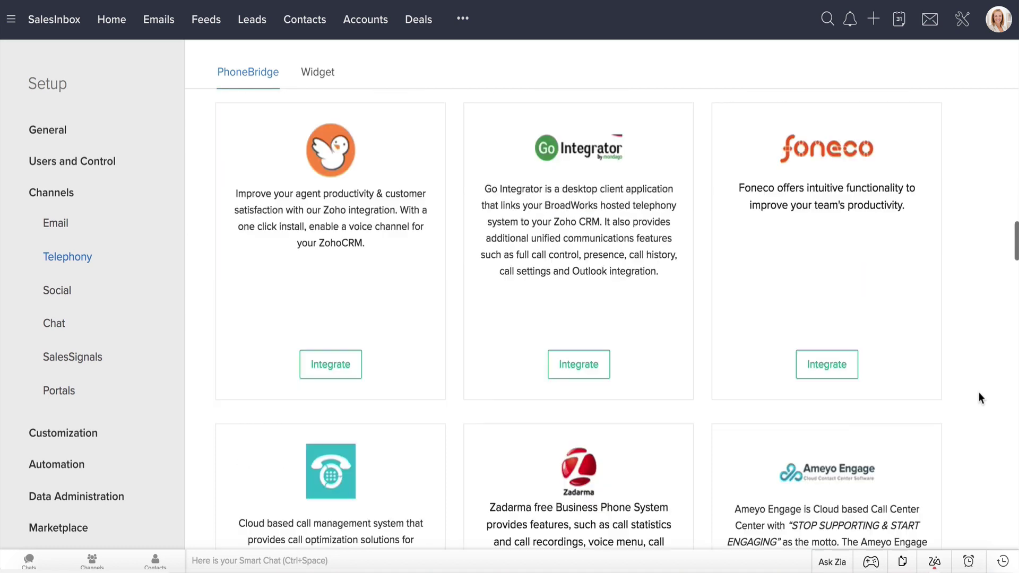
{"action": "scroll", "coordinate": [979, 399], "scroll_direction": "down", "scroll_amount": 6}
{"action": "scroll", "coordinate": [979, 398], "scroll_direction": "down", "scroll_amount": 10}
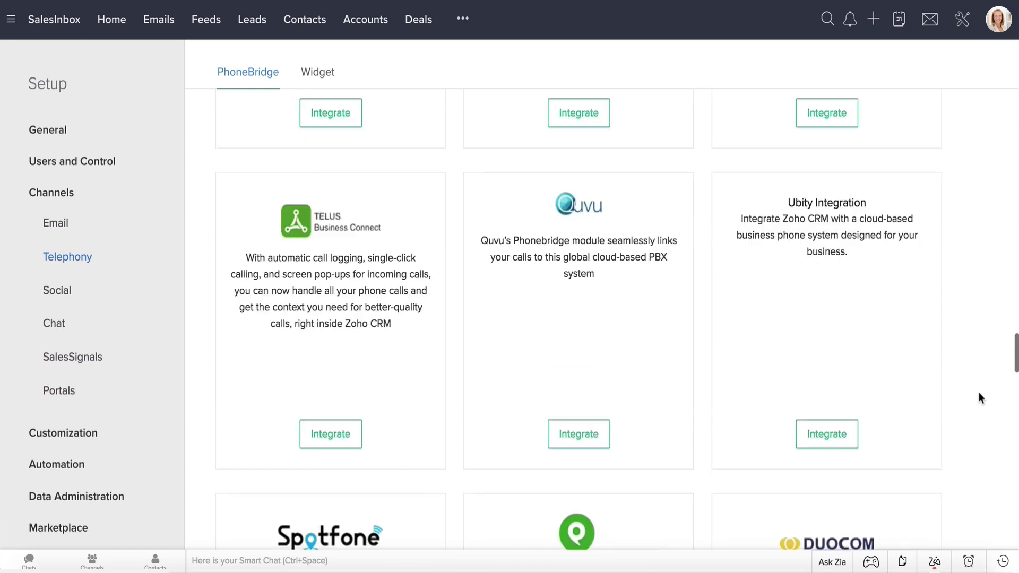
{"action": "scroll", "coordinate": [979, 398], "scroll_direction": "down", "scroll_amount": 3}
{"action": "scroll", "coordinate": [979, 398], "scroll_direction": "down", "scroll_amount": 2}
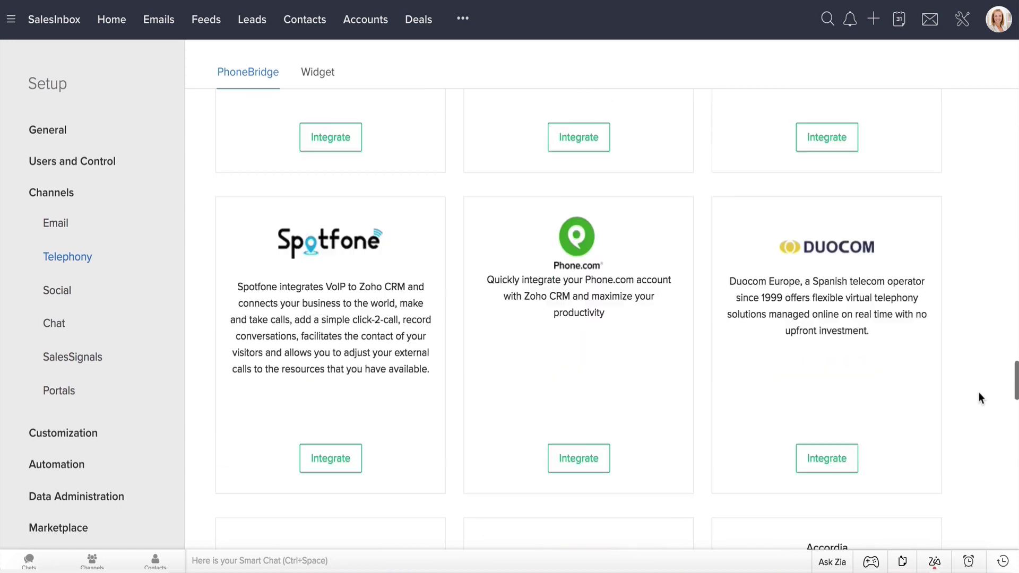
{"action": "scroll", "coordinate": [979, 398], "scroll_direction": "down", "scroll_amount": 5}
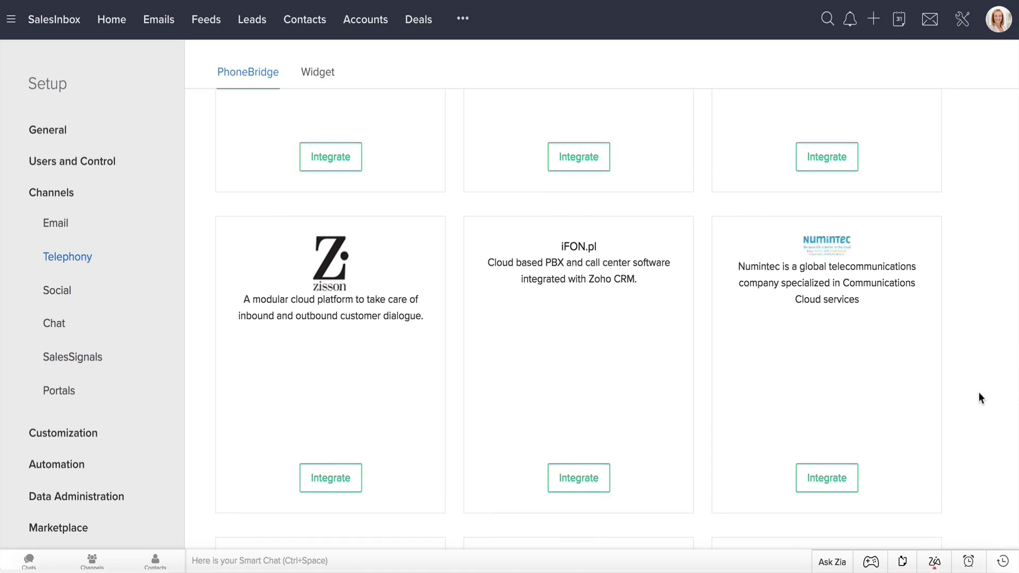
{"action": "scroll", "coordinate": [979, 394], "scroll_direction": "up", "scroll_amount": 5}
{"action": "scroll", "coordinate": [979, 392], "scroll_direction": "up", "scroll_amount": 10}
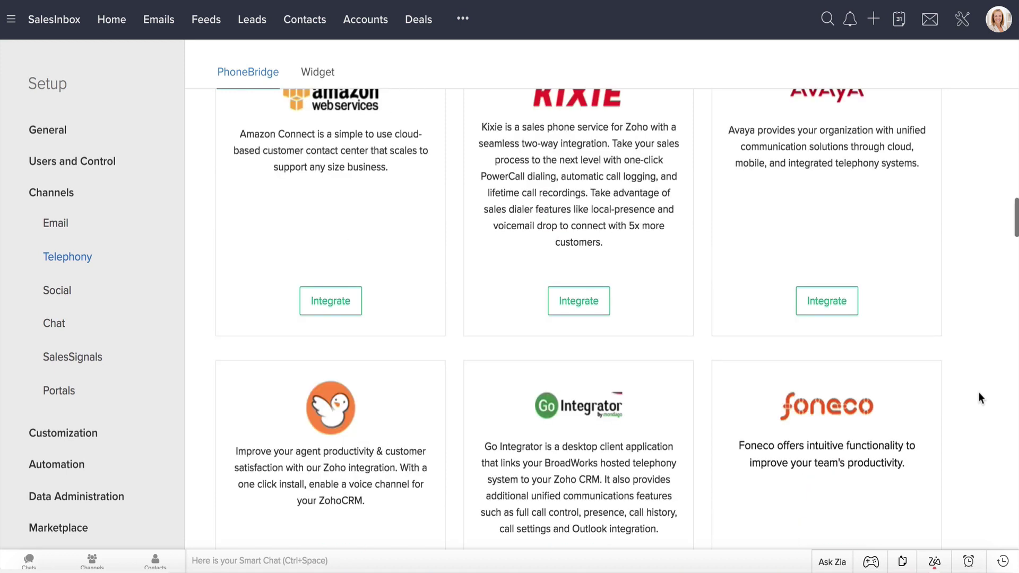
{"action": "scroll", "coordinate": [980, 394], "scroll_direction": "up", "scroll_amount": 5}
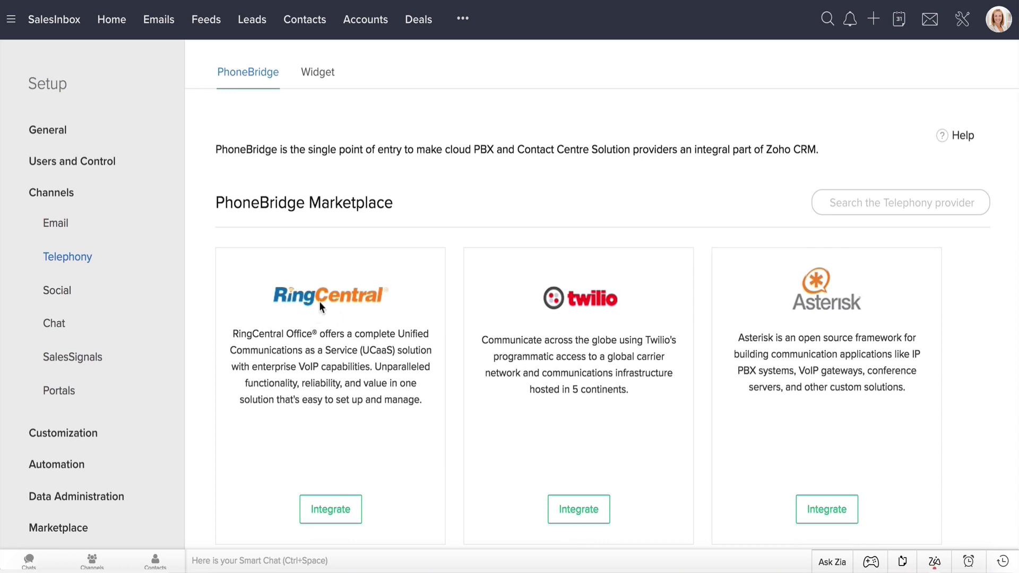
- Start the RingCentral integration, review its requirements, and enable it
{"action": "left_click", "coordinate": [335, 512]}
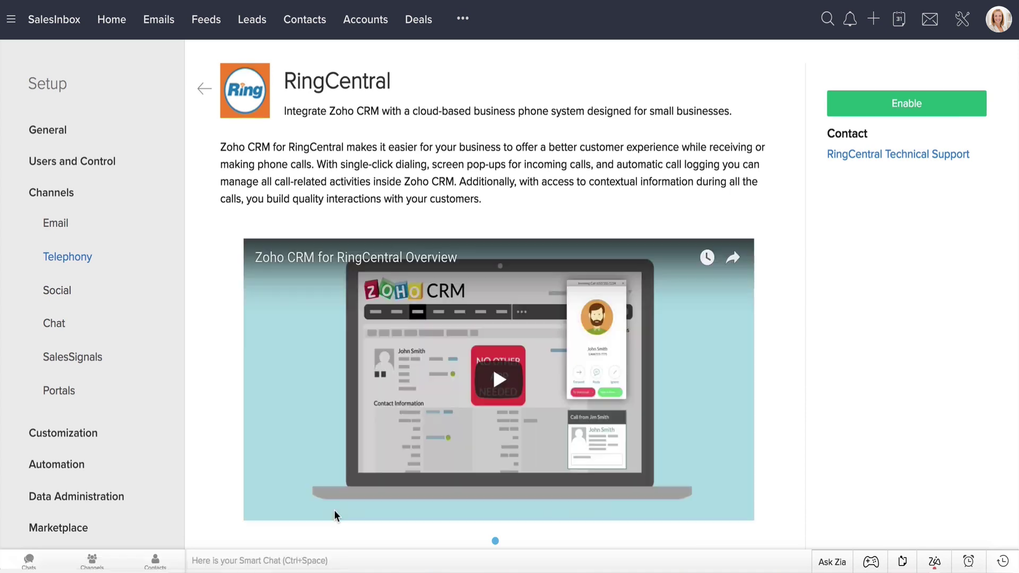
{"action": "scroll", "coordinate": [331, 514], "scroll_direction": "down", "scroll_amount": 10}
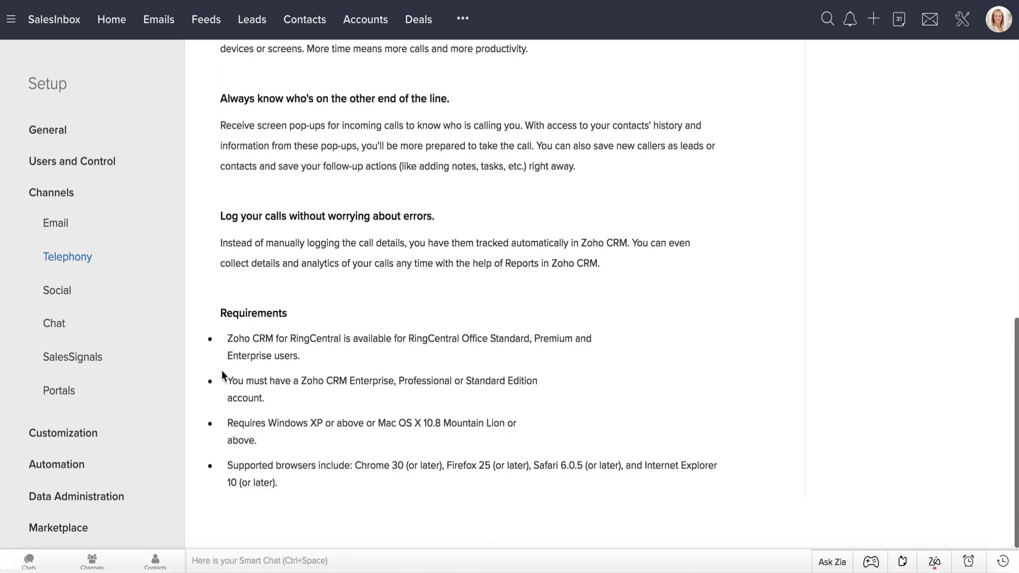
{"action": "left_click_drag", "start_coordinate": [274, 394], "coordinate": [311, 486]}
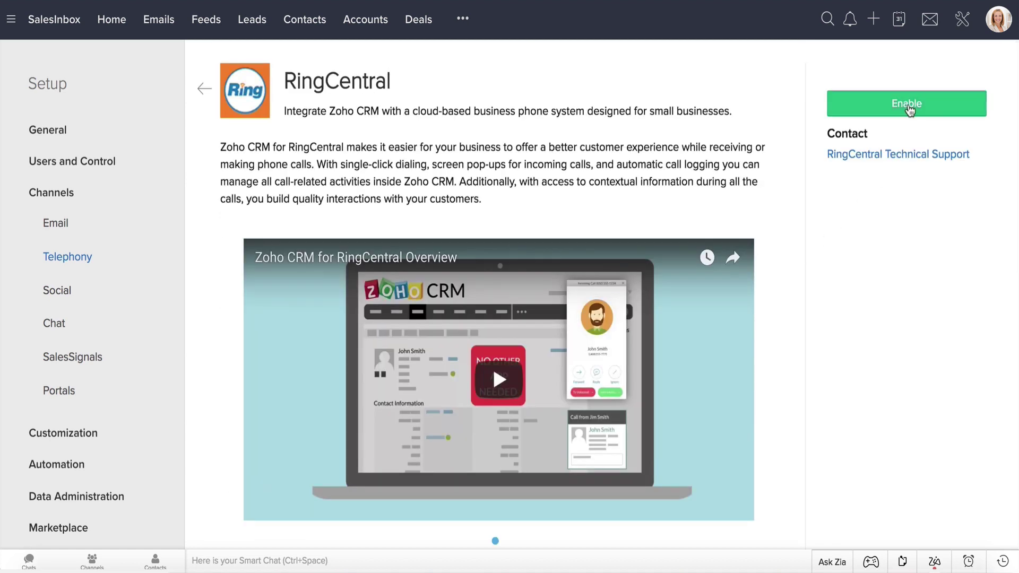
{"action": "left_click", "coordinate": [909, 107]}
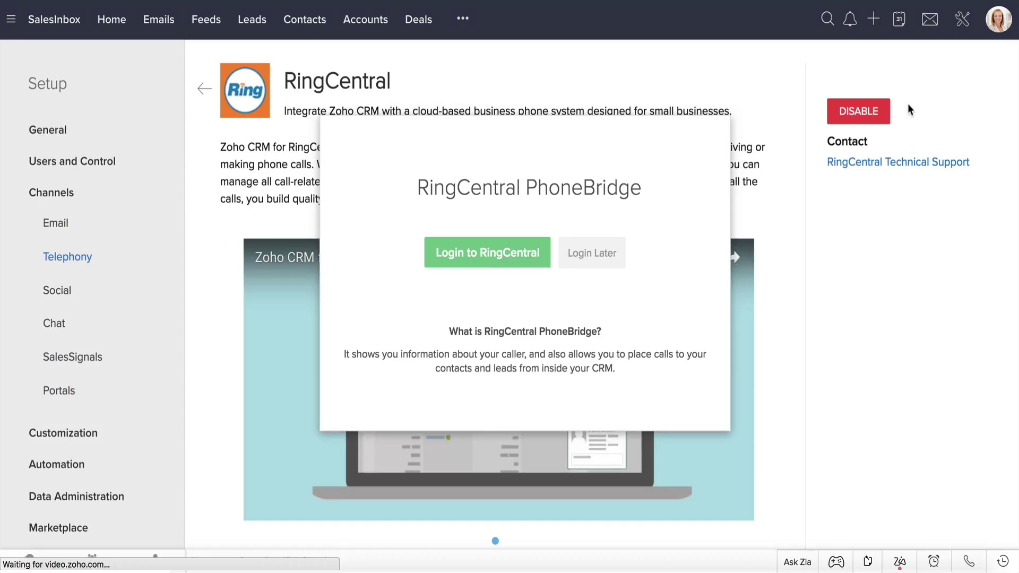
- Sign in to RingCentral, authorize Zoho CRM, and save calls routed through the Direct number
{"action": "left_click", "coordinate": [484, 263]}
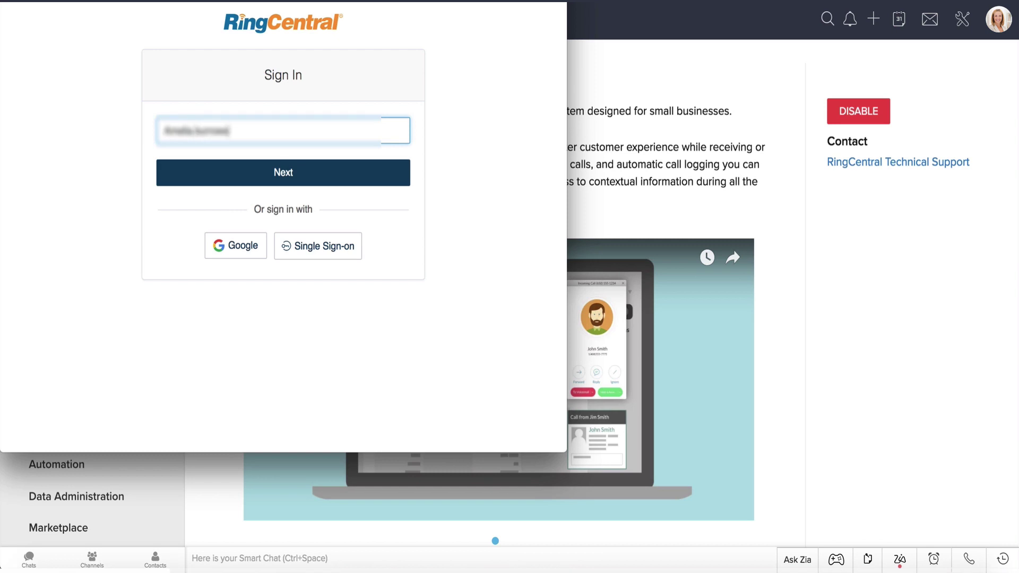
{"action": "left_click", "coordinate": [296, 177]}
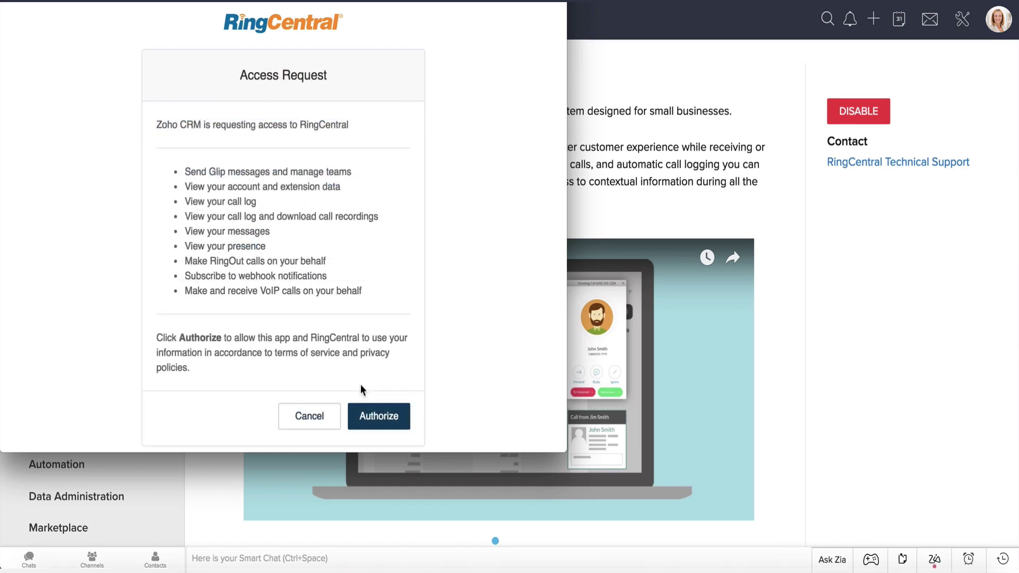
{"action": "left_click", "coordinate": [376, 424]}
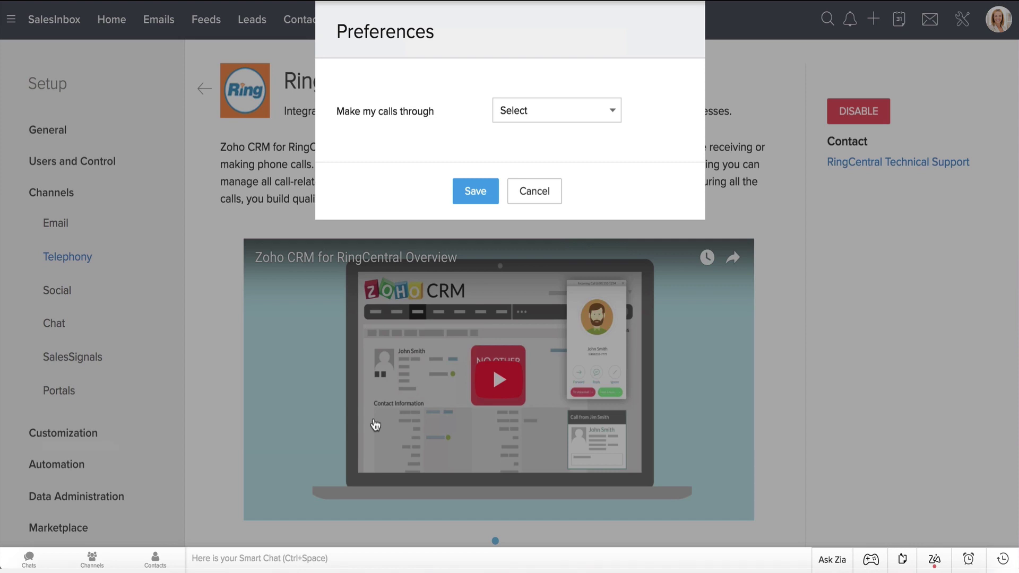
{"action": "left_click", "coordinate": [617, 113]}
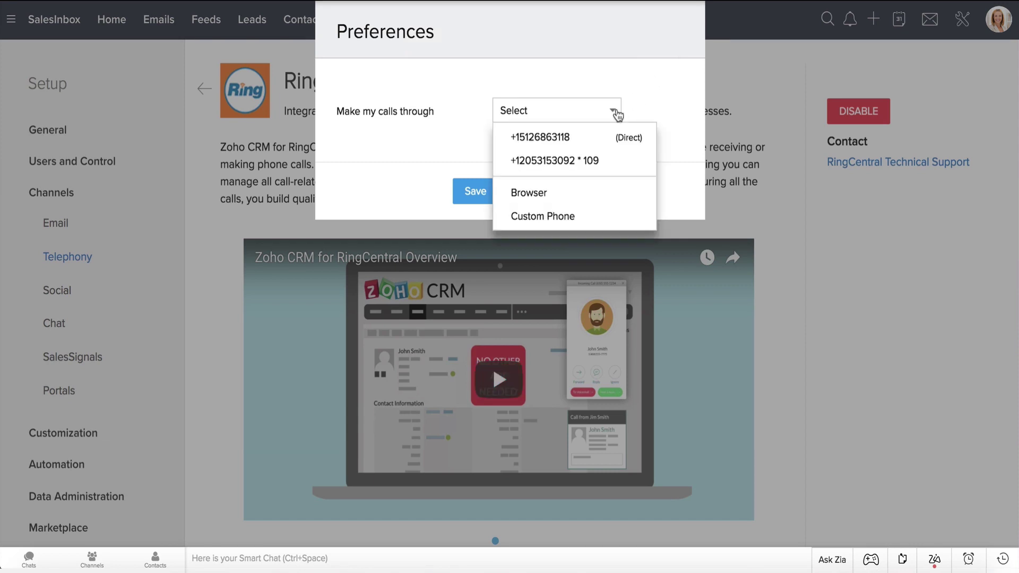
{"action": "left_click", "coordinate": [568, 138]}
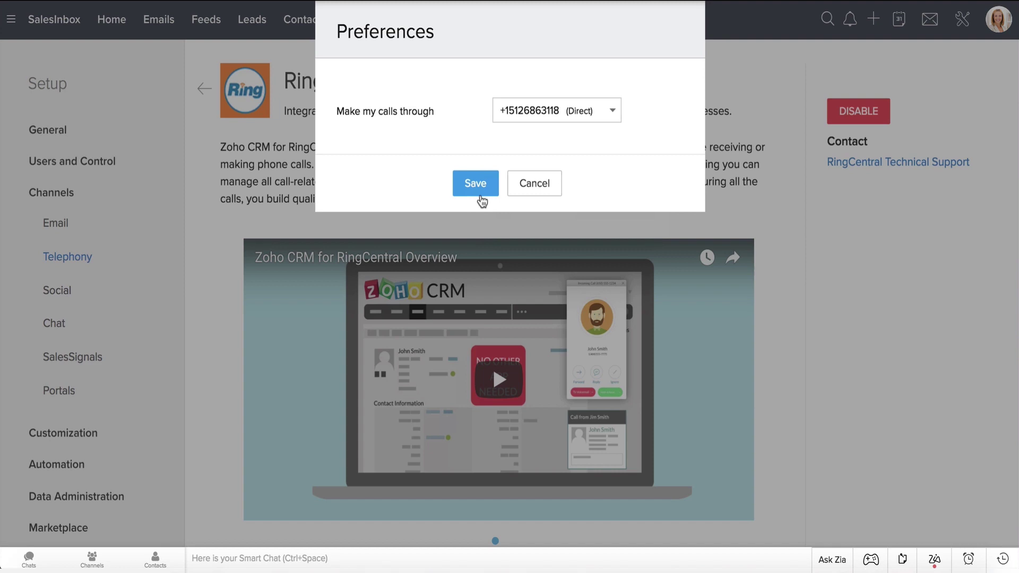
{"action": "left_click", "coordinate": [478, 198]}
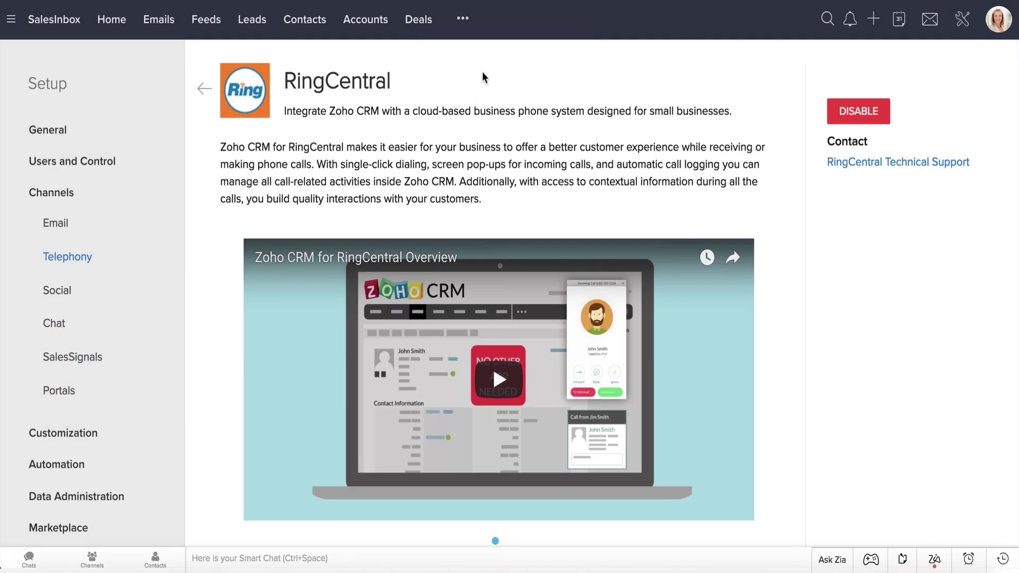
- Open the contact's record from Contacts and call their phone number
{"action": "left_click", "coordinate": [298, 24]}
{"action": "left_click", "coordinate": [356, 149]}
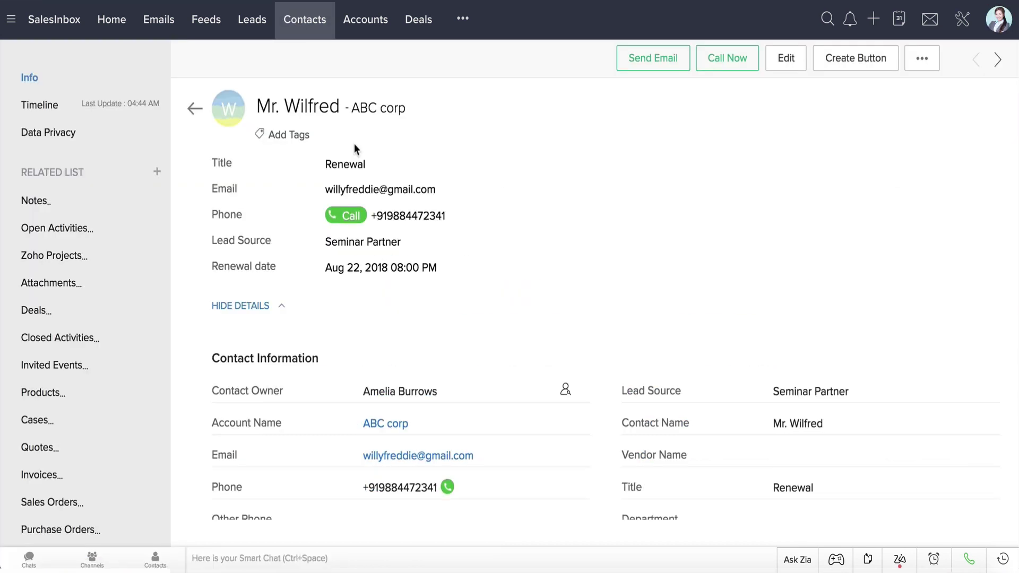
{"action": "left_click", "coordinate": [348, 216]}
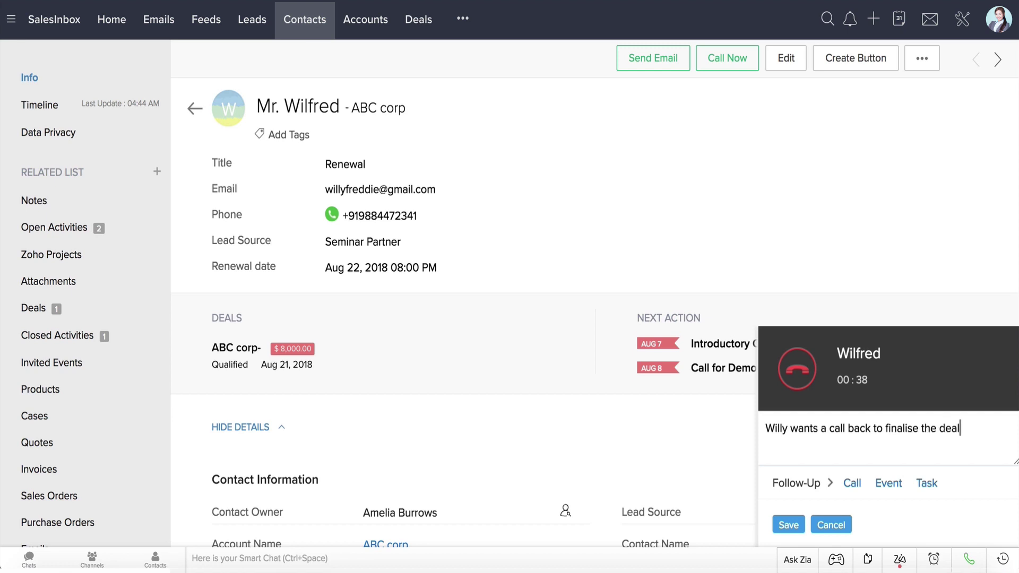
- Add a 'Call back' follow-up call for 08/17/2018 at 06:00 PM
{"action": "left_click", "coordinate": [853, 486]}
{"action": "scroll", "coordinate": [901, 486], "scroll_direction": "down", "scroll_amount": 4}
{"action": "left_click", "coordinate": [901, 480]}
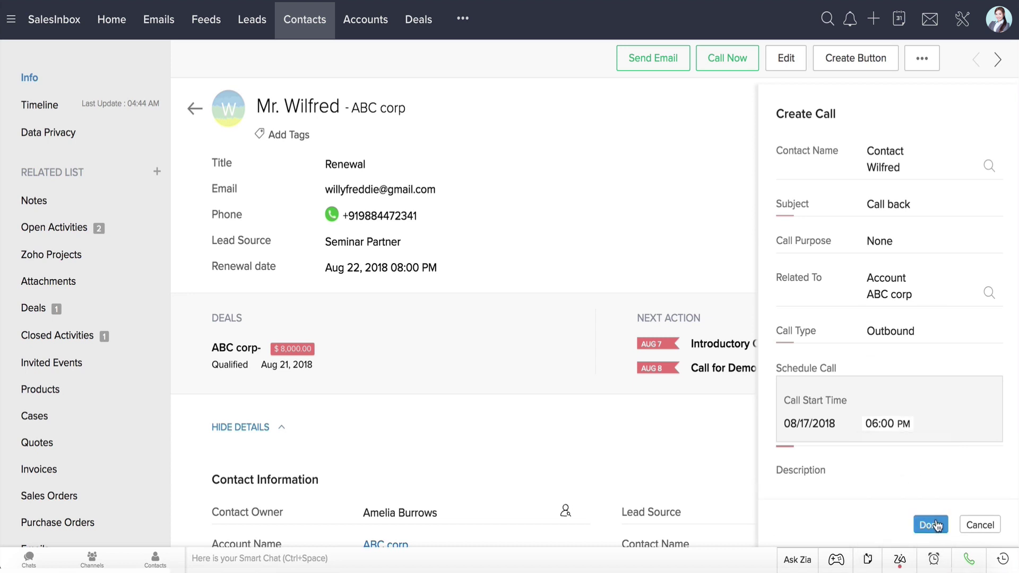
{"action": "left_click", "coordinate": [931, 526]}
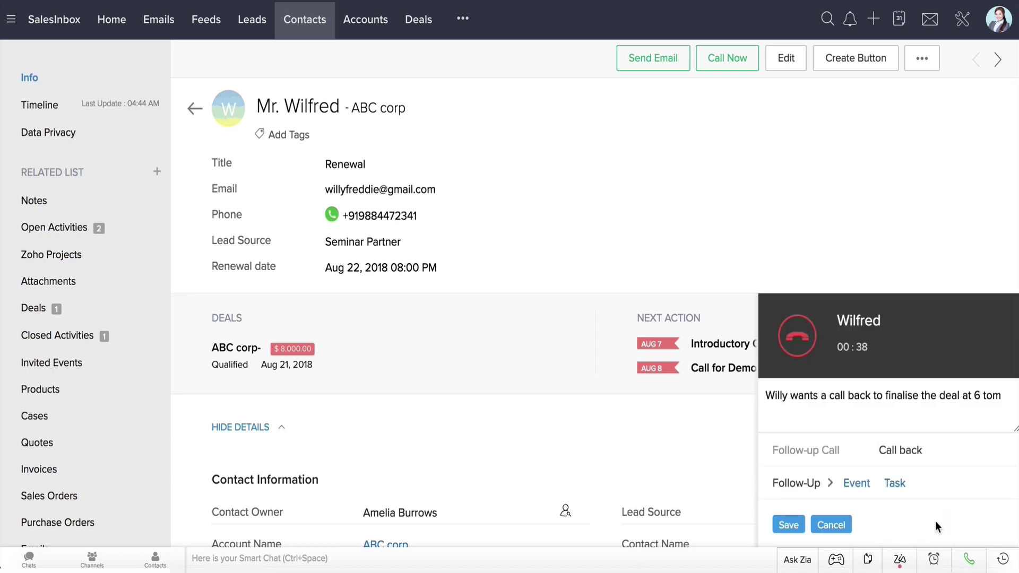
- Save the call log, answer the incoming call noting 'Proposal finalized', and return to Home
{"action": "left_click", "coordinate": [786, 526]}
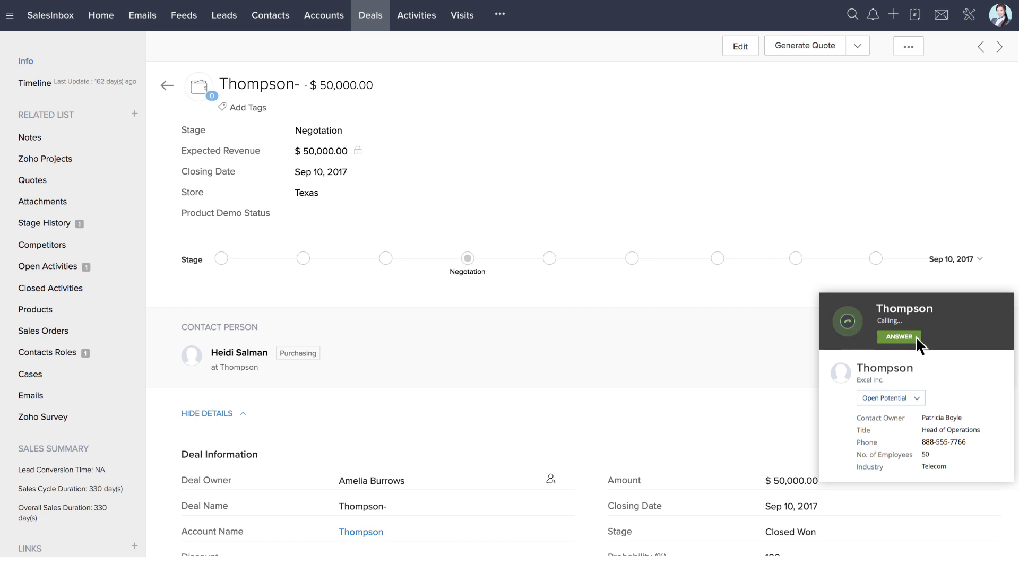
{"action": "left_click", "coordinate": [899, 337]}
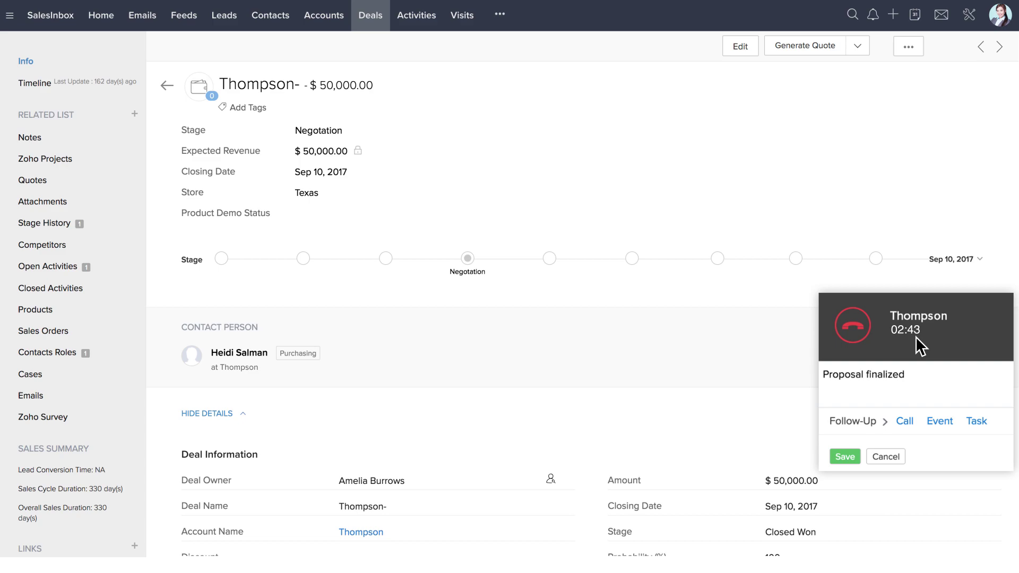
{"action": "left_click", "coordinate": [101, 15]}
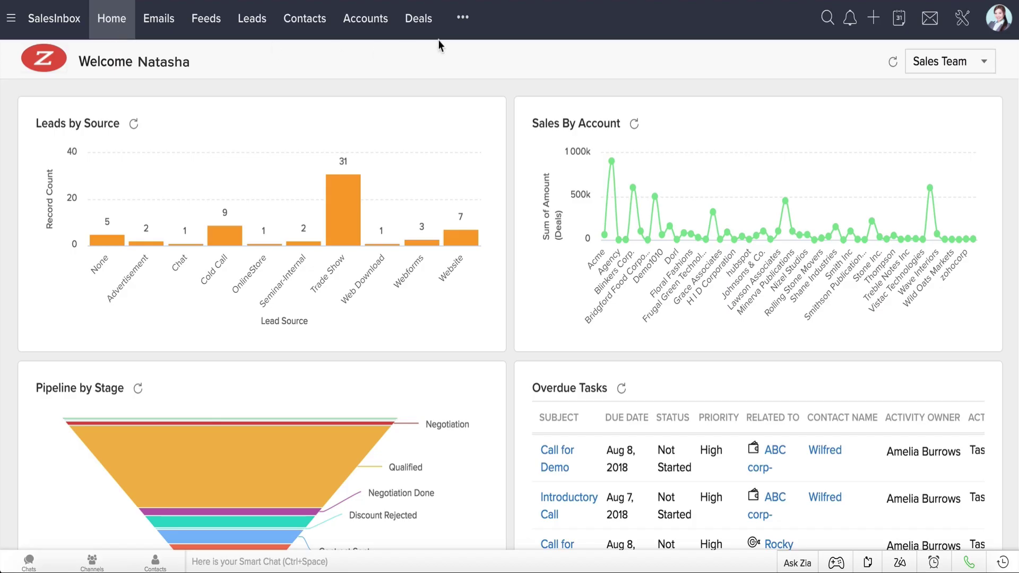
- Switch Activities to the All Calls view and open an outgoing call's details
{"action": "left_click", "coordinate": [466, 19]}
{"action": "left_click", "coordinate": [477, 96]}
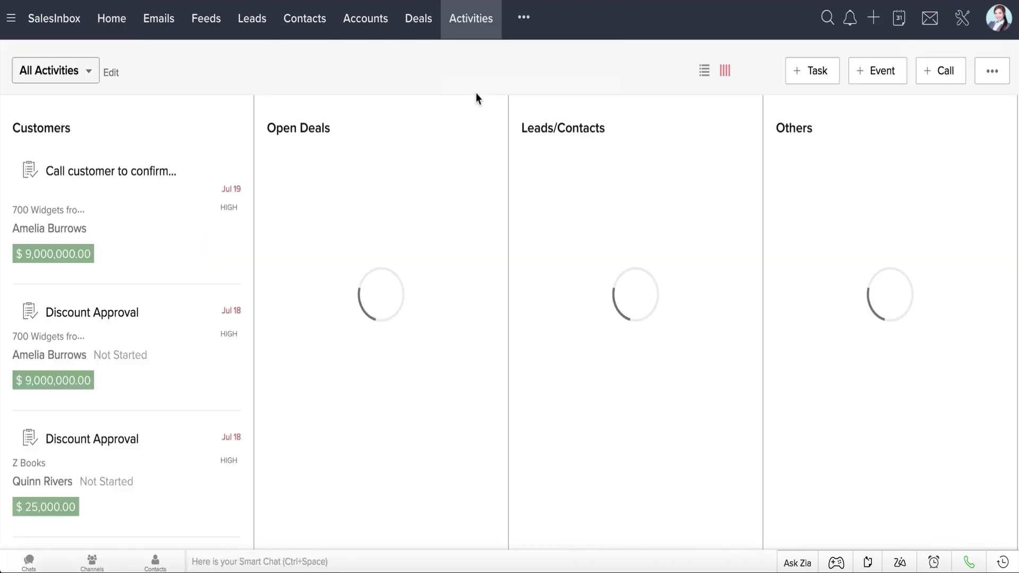
{"action": "left_click", "coordinate": [86, 71]}
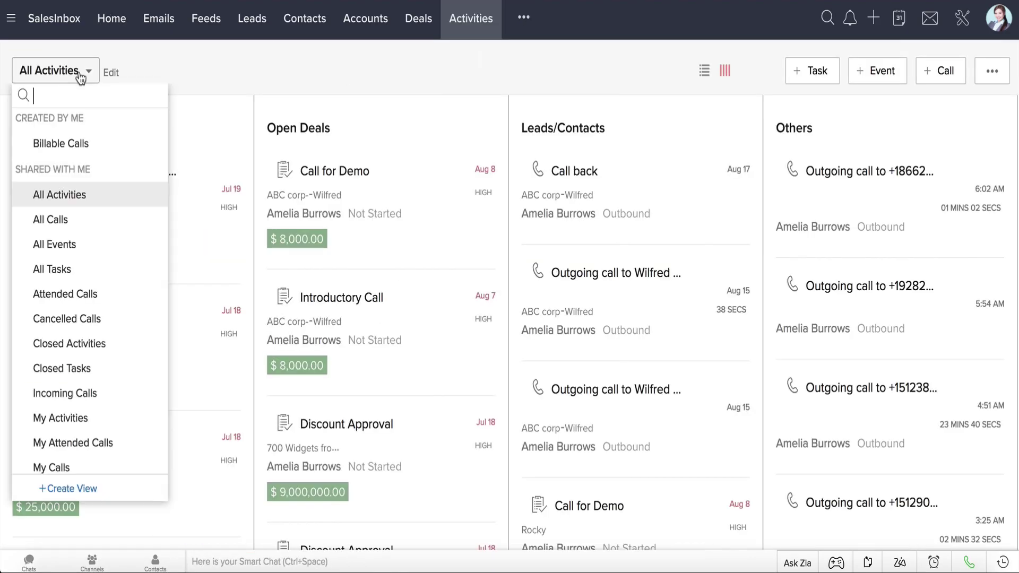
{"action": "left_click", "coordinate": [68, 225]}
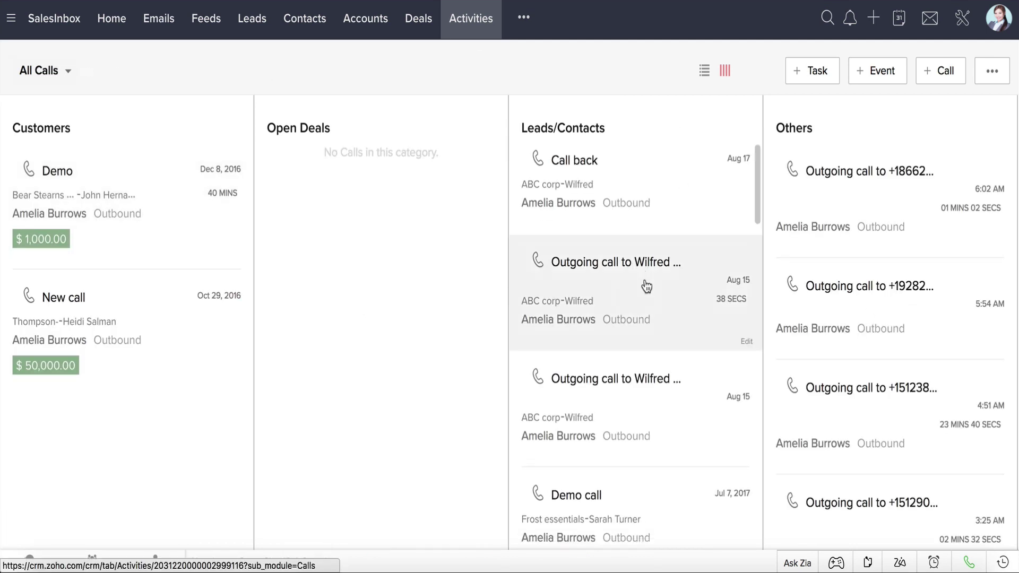
{"action": "scroll", "coordinate": [646, 284], "scroll_direction": "down", "scroll_amount": 8}
{"action": "scroll", "coordinate": [915, 224], "scroll_direction": "down", "scroll_amount": 8}
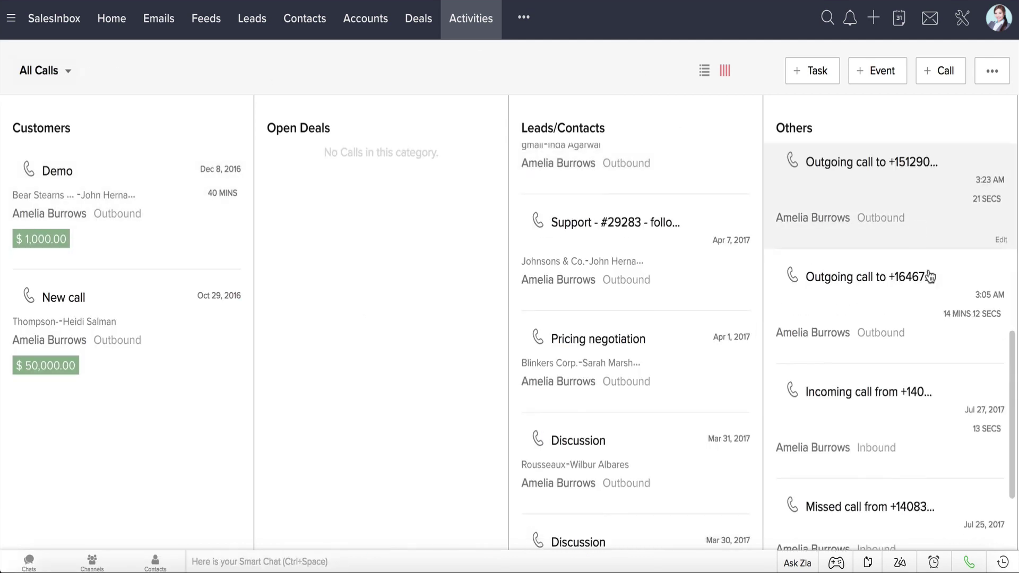
{"action": "left_click", "coordinate": [956, 325]}
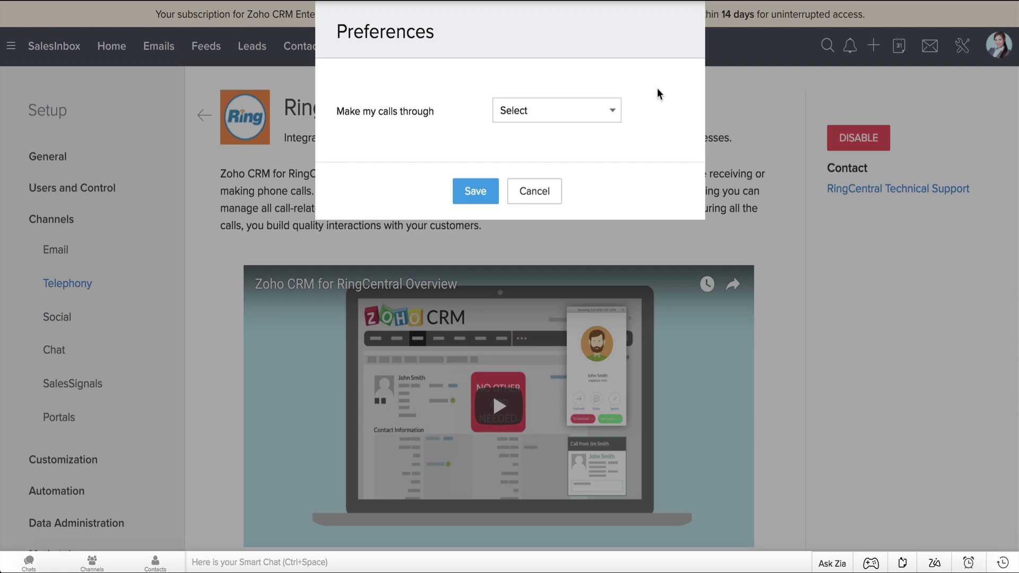
- Set RingCentral's 'Make my calls through' preference to Browser
{"action": "left_click", "coordinate": [618, 121]}
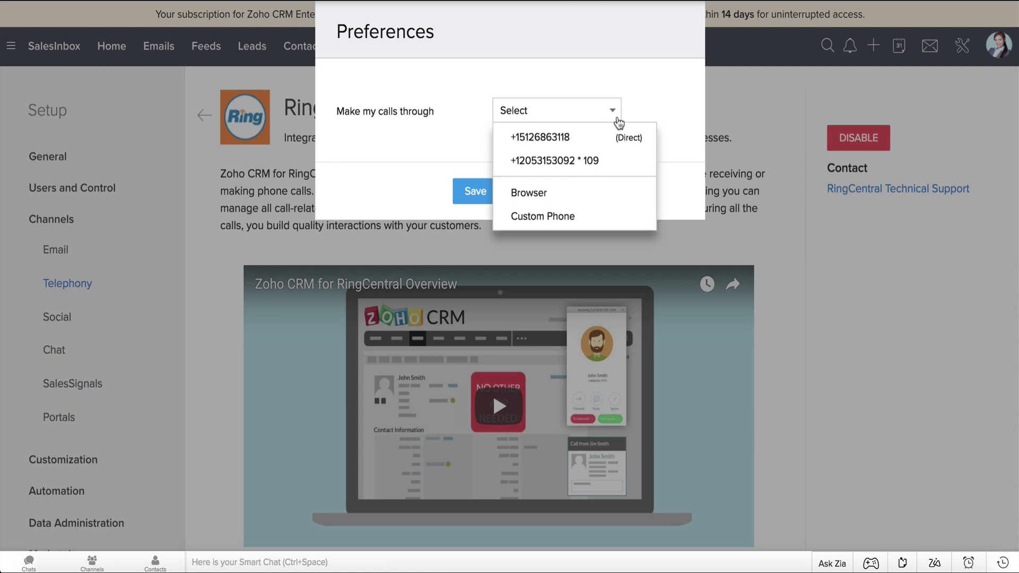
{"action": "left_click", "coordinate": [552, 196]}
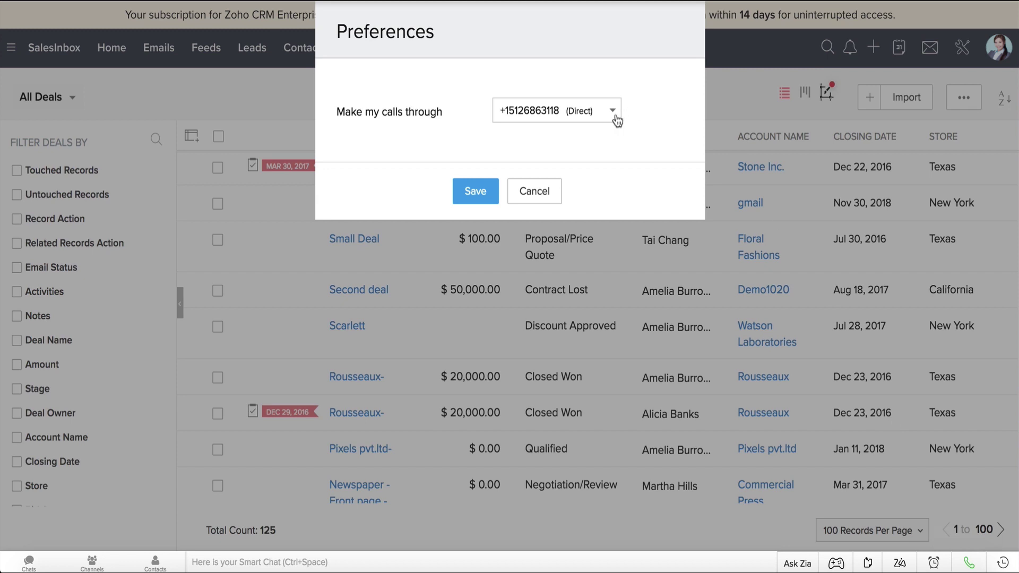
{"action": "left_click", "coordinate": [613, 112]}
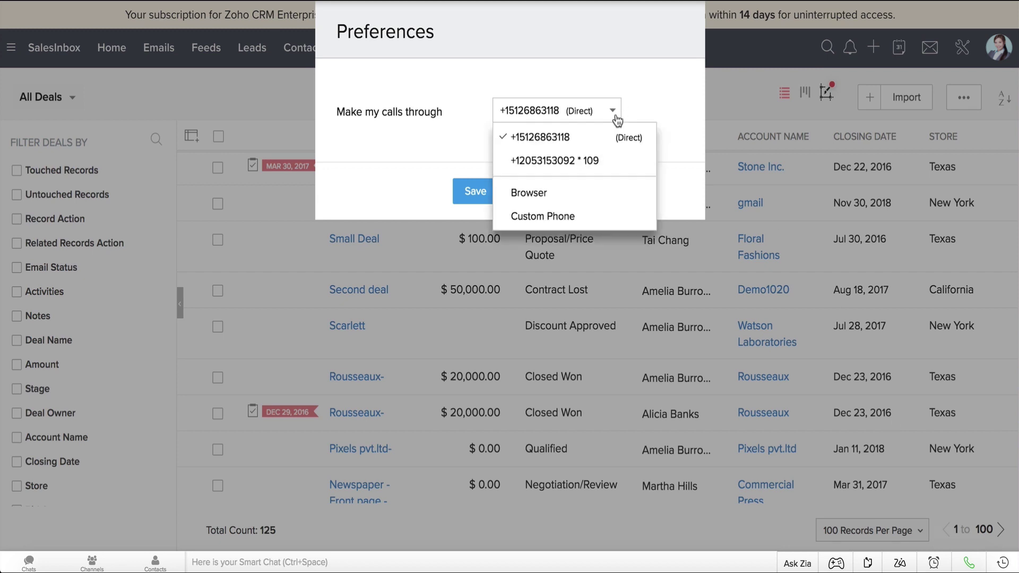
{"action": "left_click", "coordinate": [570, 202]}
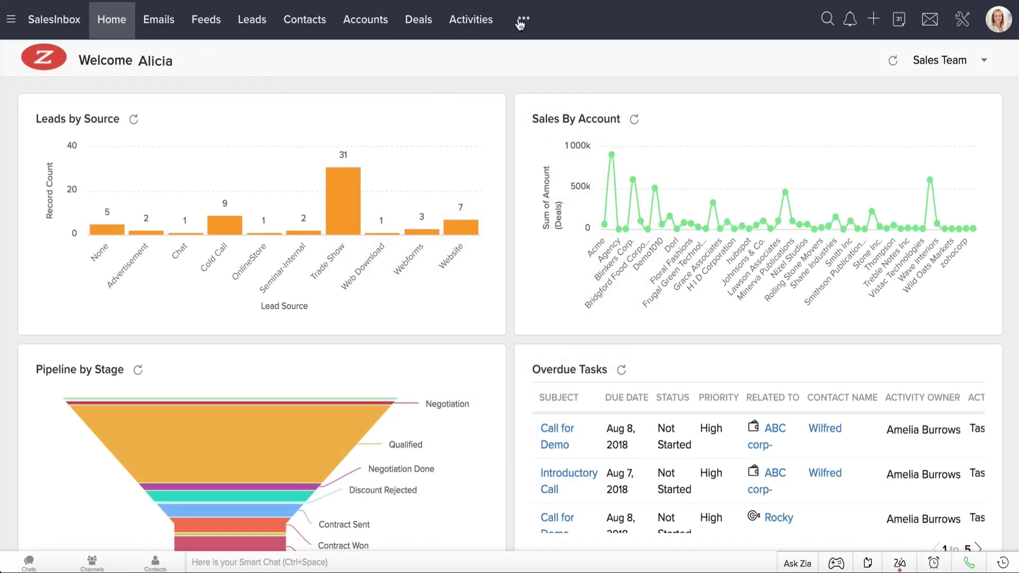
- Open the Call Report in Reports and scroll through its 40 outbound calls
{"action": "left_click", "coordinate": [520, 22]}
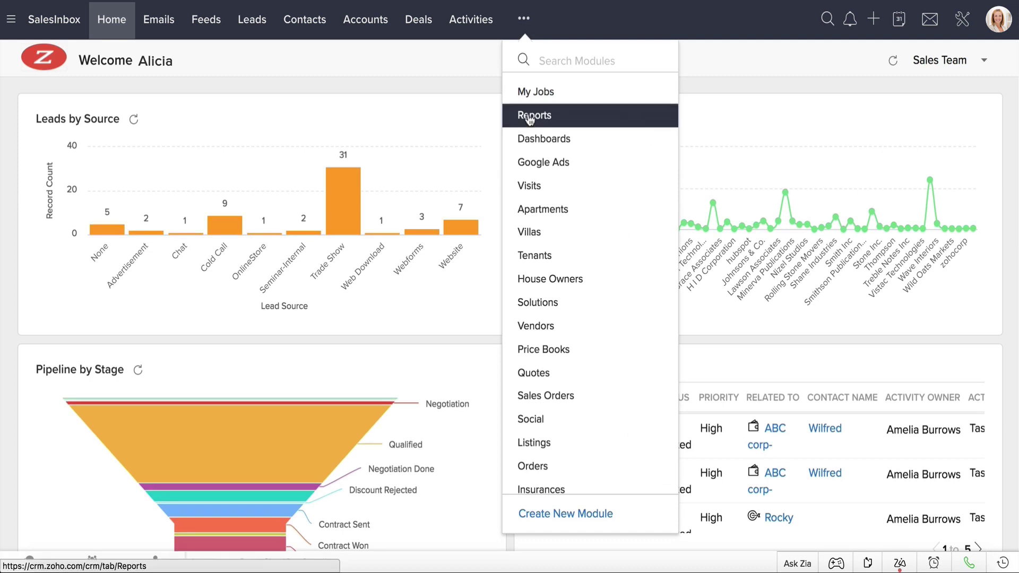
{"action": "left_click", "coordinate": [529, 116]}
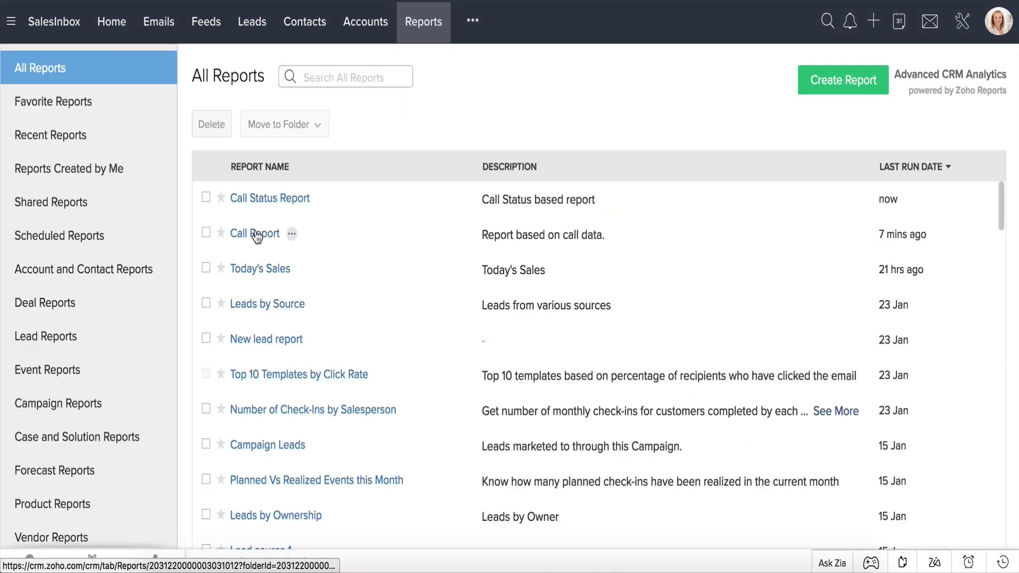
{"action": "left_click", "coordinate": [254, 234]}
{"action": "scroll", "coordinate": [254, 231], "scroll_direction": "down", "scroll_amount": 5}
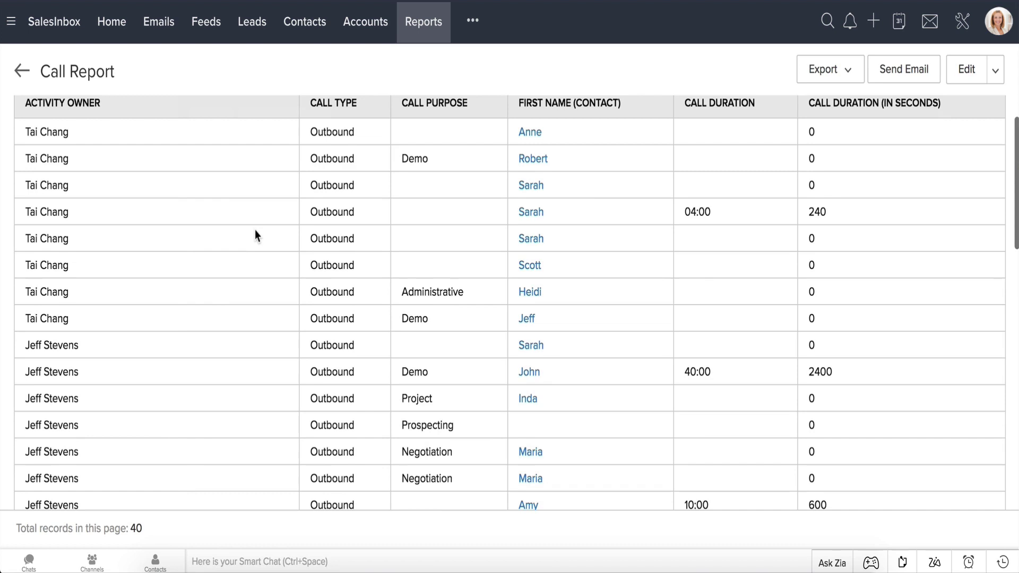
{"action": "scroll", "coordinate": [255, 231], "scroll_direction": "down", "scroll_amount": 2}
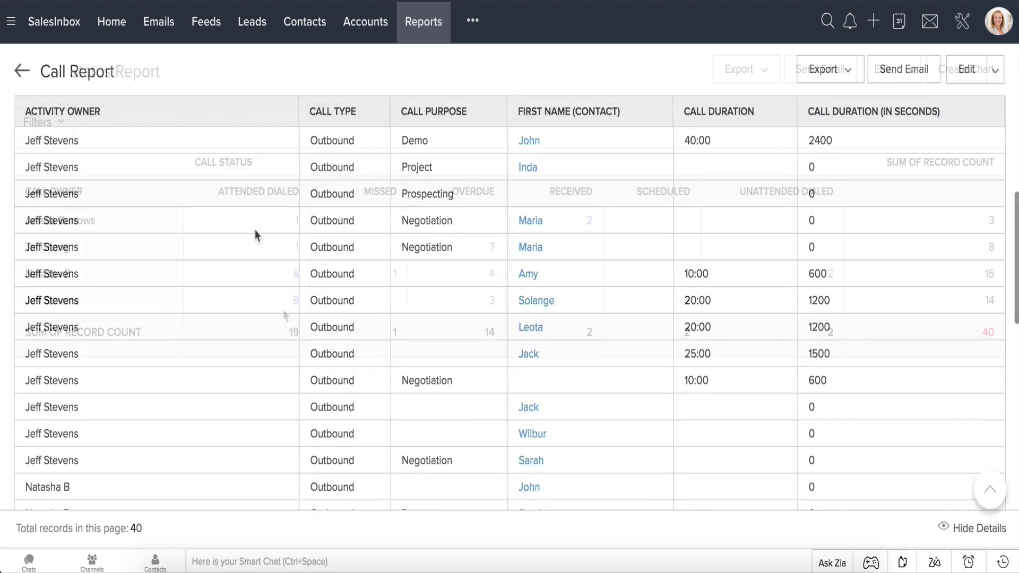